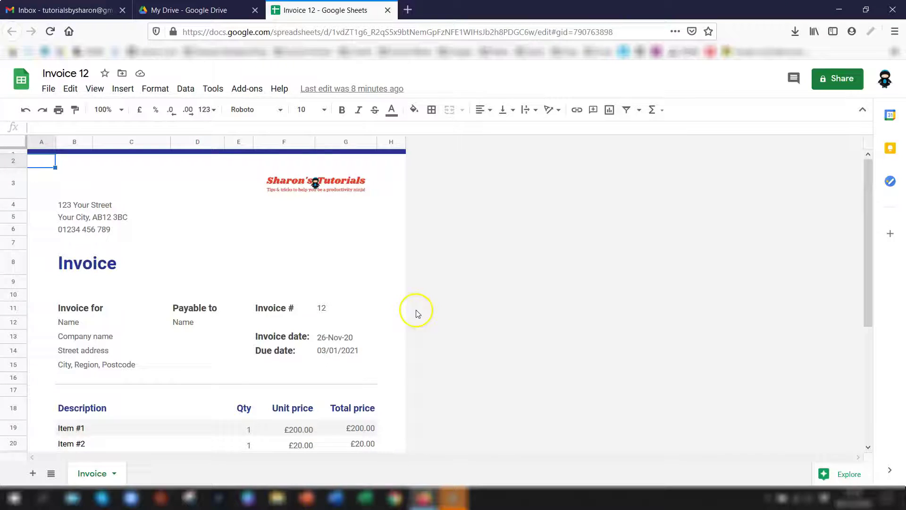
Step: Select the invoice price cells F19:G29 and bring up the More currencies chooser
{"action": "scroll", "coordinate": [400, 353], "scroll_direction": "down", "scroll_amount": 3}
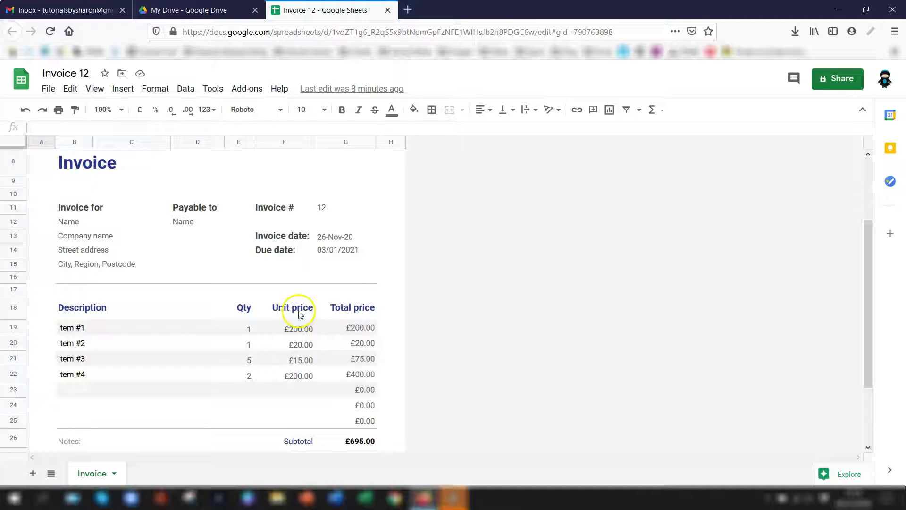
{"action": "left_click", "coordinate": [298, 329]}
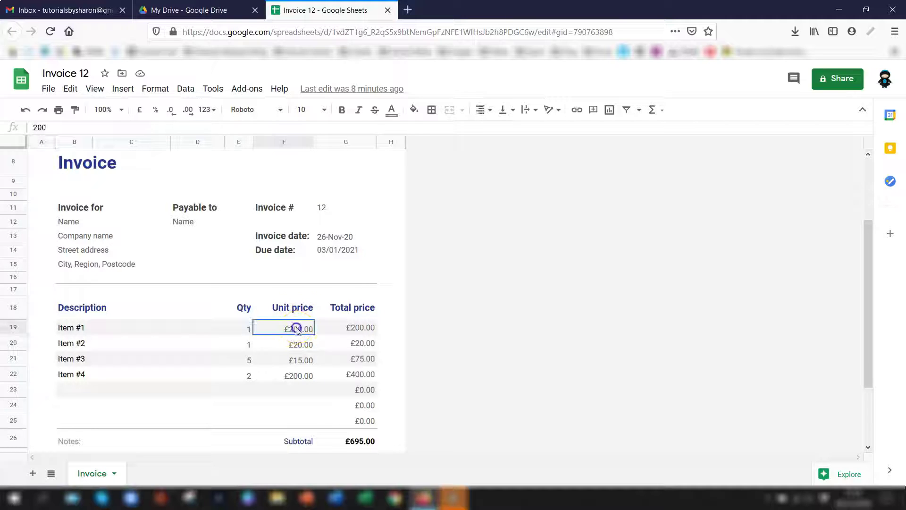
{"action": "mouse_move", "coordinate": [296, 329]}
{"action": "left_mouse_down"}
{"action": "mouse_move", "coordinate": [348, 335]}
{"action": "mouse_move", "coordinate": [364, 352]}
{"action": "mouse_move", "coordinate": [368, 436]}
{"action": "mouse_move", "coordinate": [367, 406]}
{"action": "left_mouse_up"}
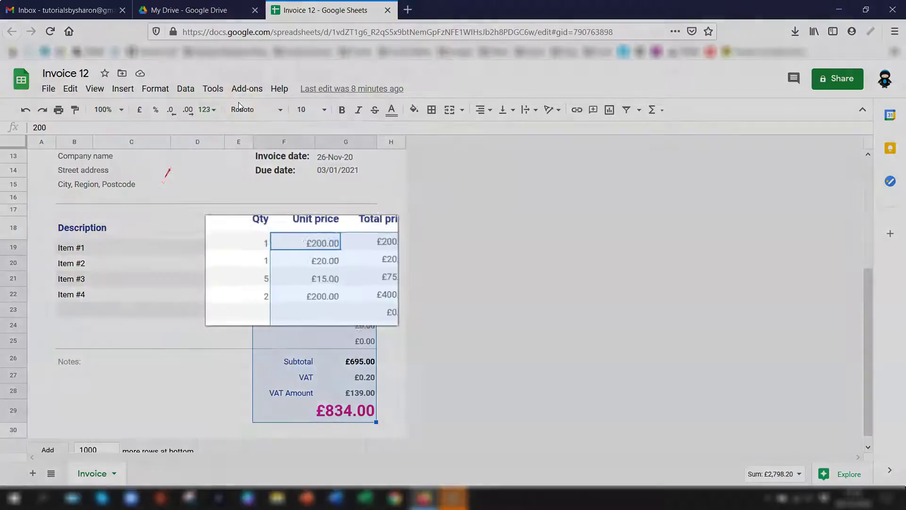
{"action": "left_click", "coordinate": [206, 109]}
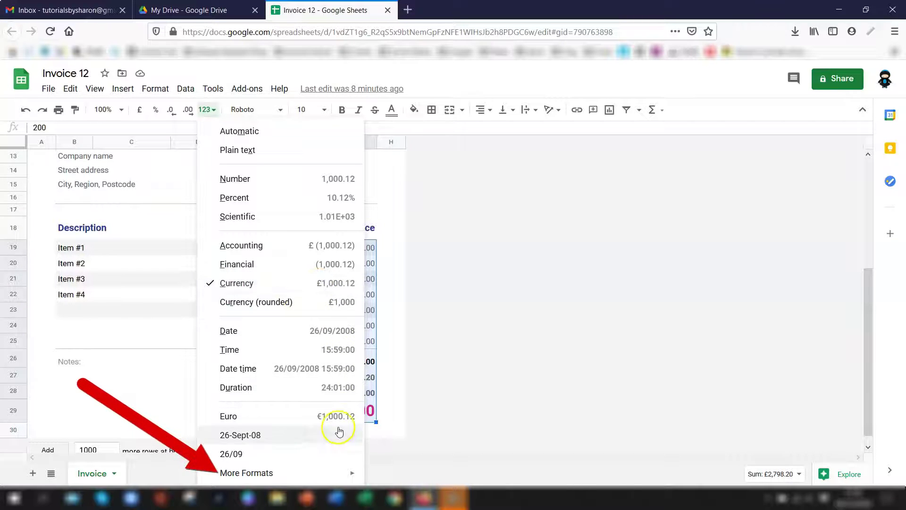
{"action": "mouse_move", "coordinate": [280, 473]}
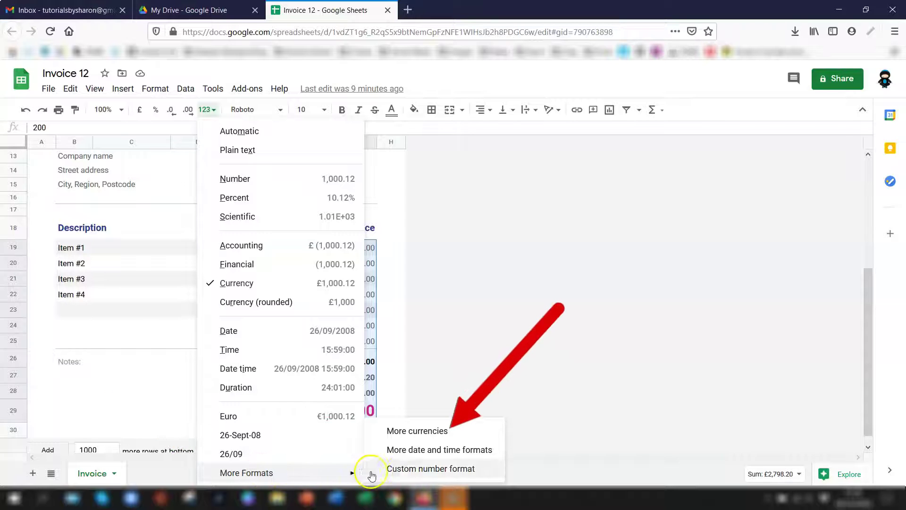
Step: Apply the Euro currency in the €1,000.00 format to the selected prices, making the total €834.00
{"action": "left_click", "coordinate": [399, 429]}
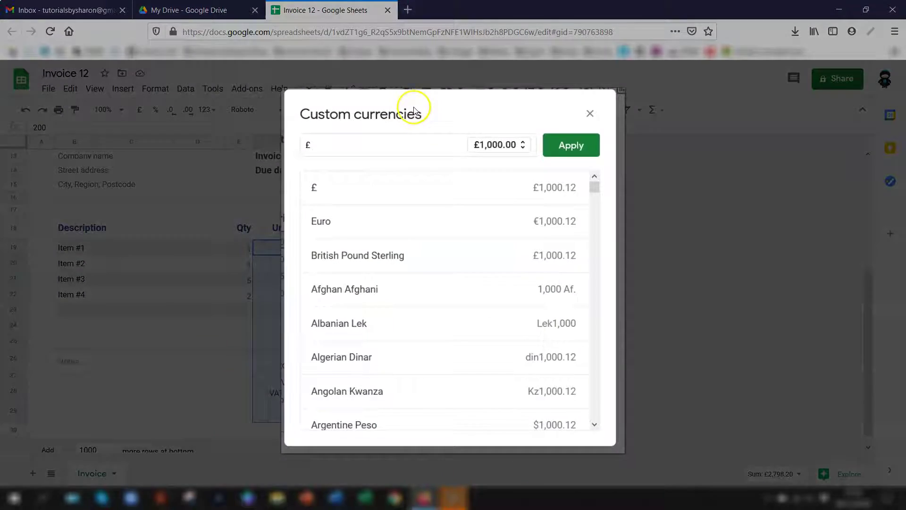
{"action": "scroll", "coordinate": [501, 252], "scroll_direction": "down", "scroll_amount": 5}
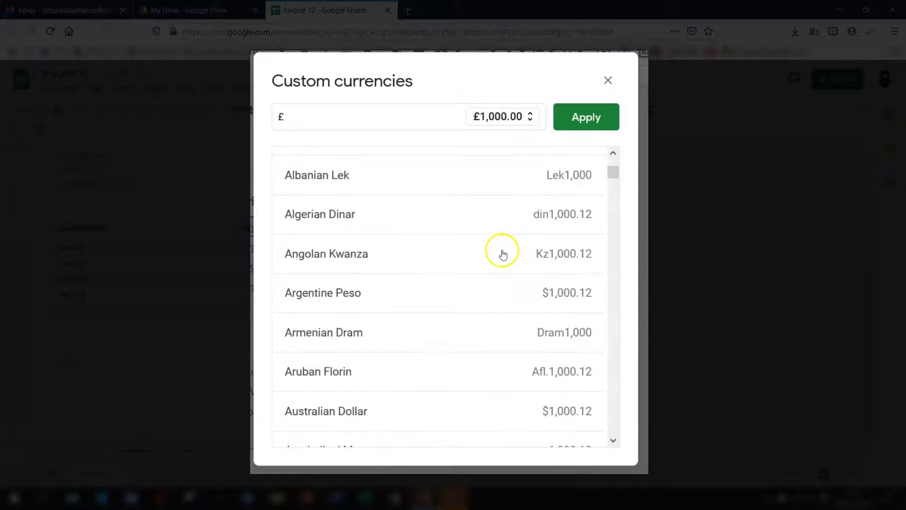
{"action": "scroll", "coordinate": [504, 255], "scroll_direction": "down", "scroll_amount": 12}
{"action": "scroll", "coordinate": [505, 255], "scroll_direction": "up", "scroll_amount": 20}
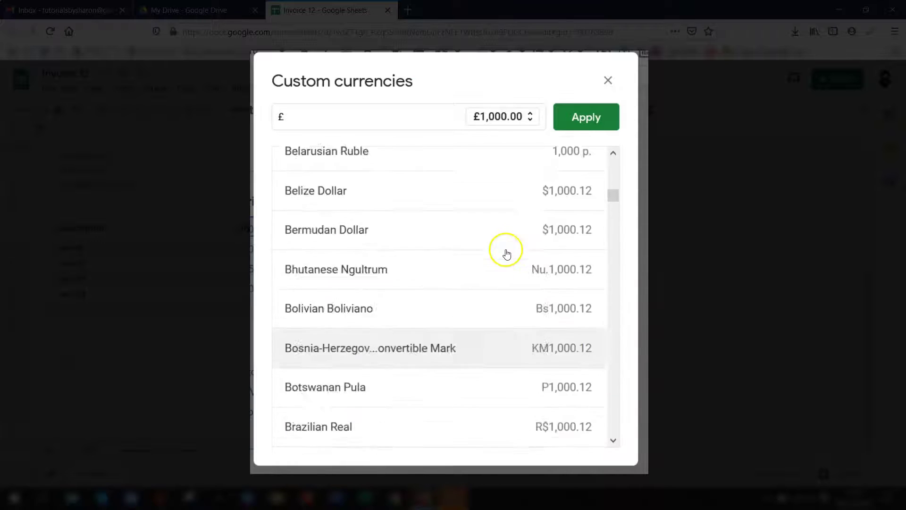
{"action": "scroll", "coordinate": [507, 251], "scroll_direction": "up", "scroll_amount": 1}
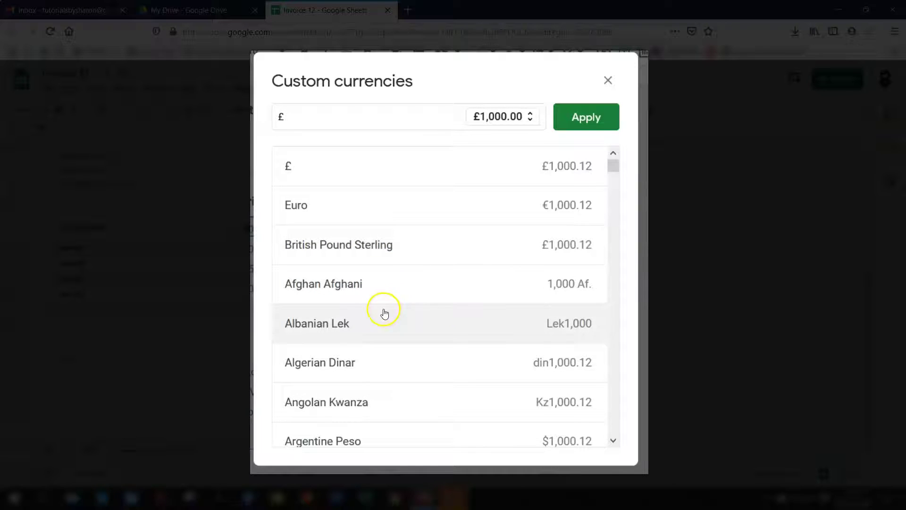
{"action": "left_click", "coordinate": [308, 208]}
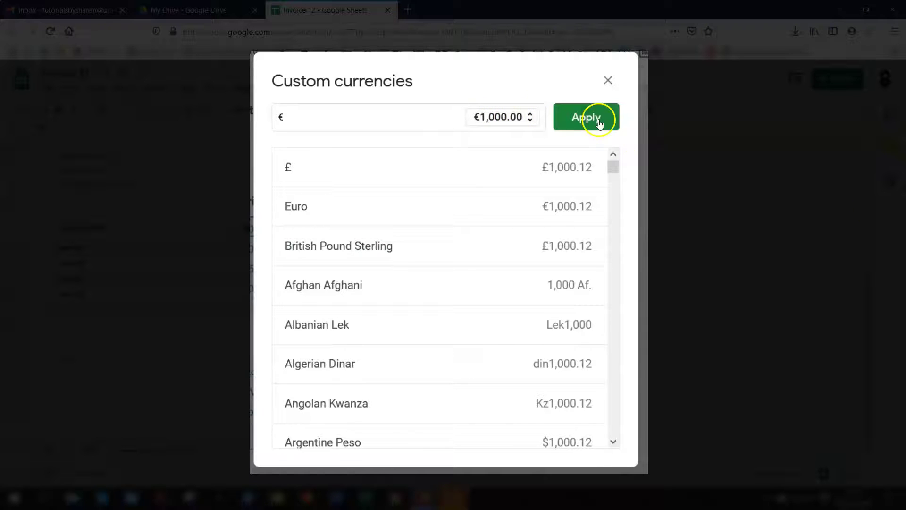
{"action": "left_click", "coordinate": [533, 117]}
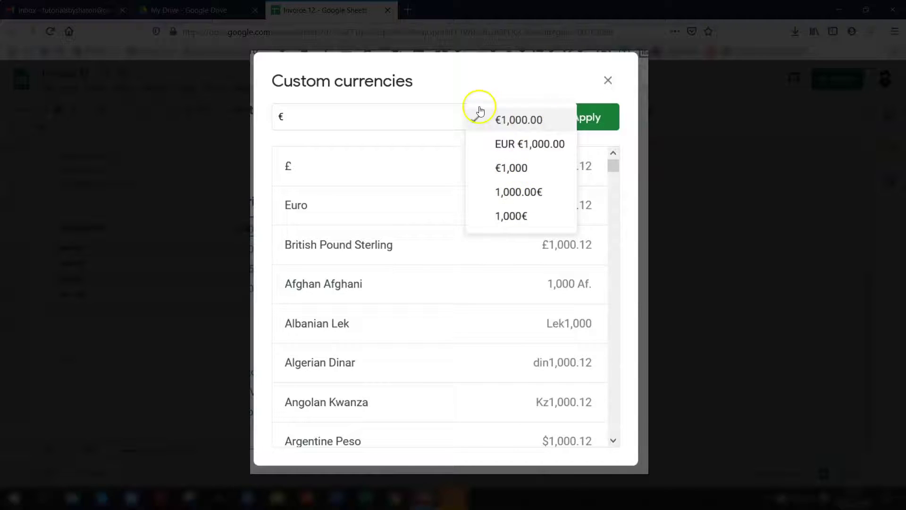
{"action": "left_click", "coordinate": [461, 86]}
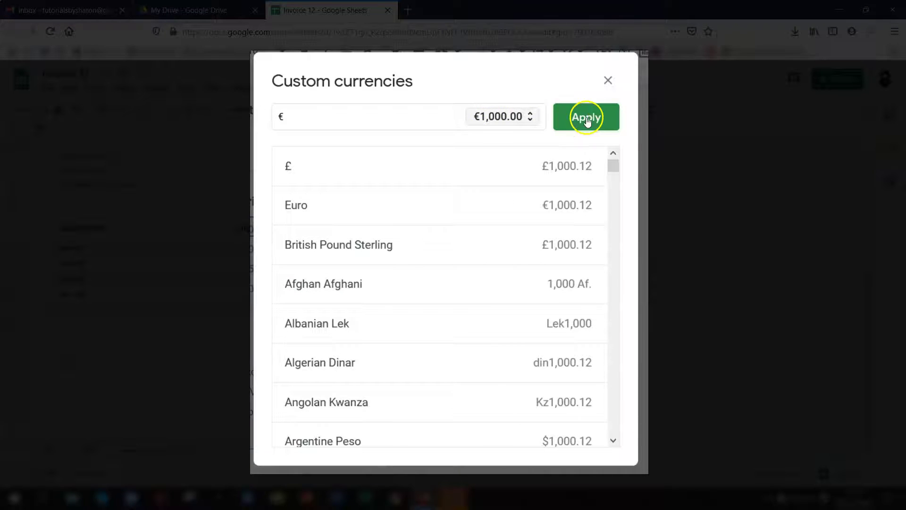
{"action": "left_click", "coordinate": [600, 127]}
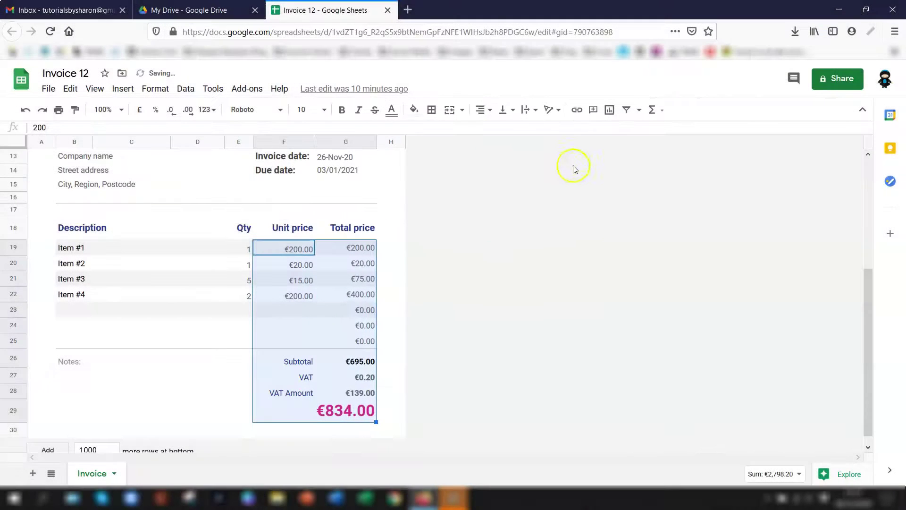
{"action": "left_click", "coordinate": [392, 279]}
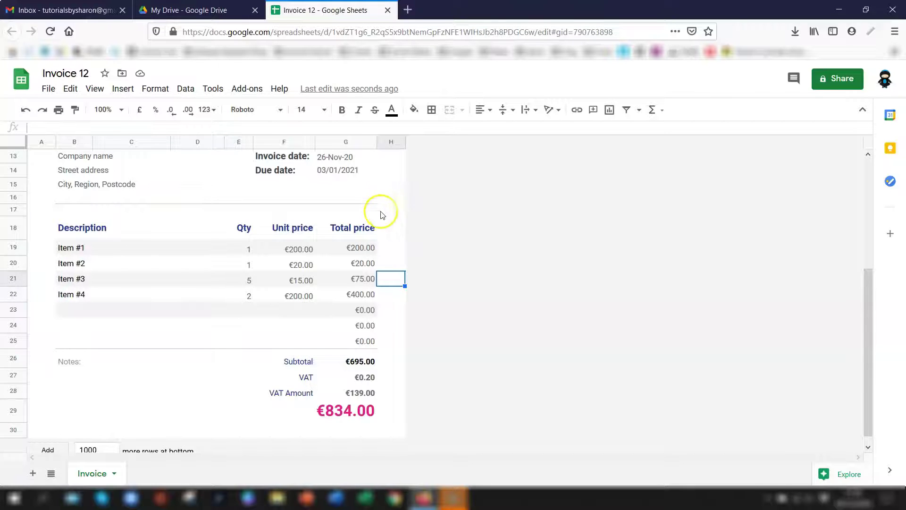
Step: Change the spreadsheet locale to Ireland in Spreadsheet settings and save it
{"action": "left_click", "coordinate": [48, 92]}
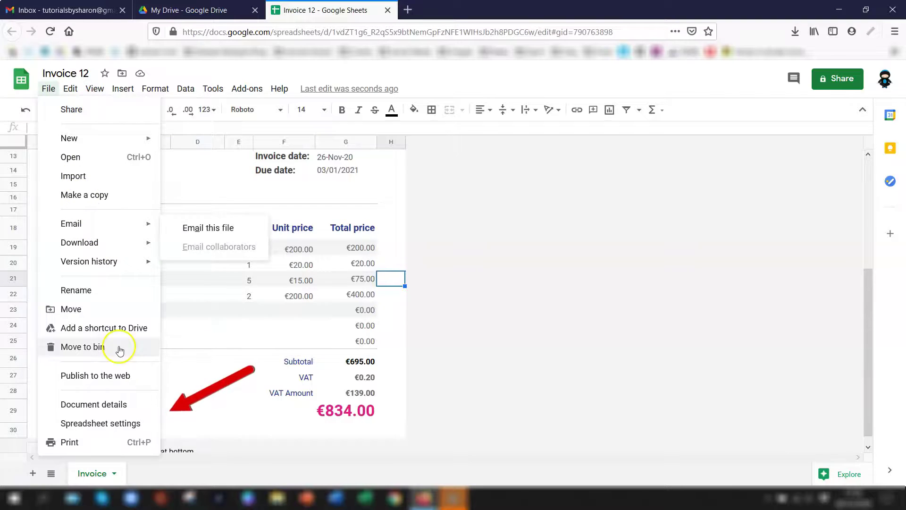
{"action": "left_click", "coordinate": [122, 423]}
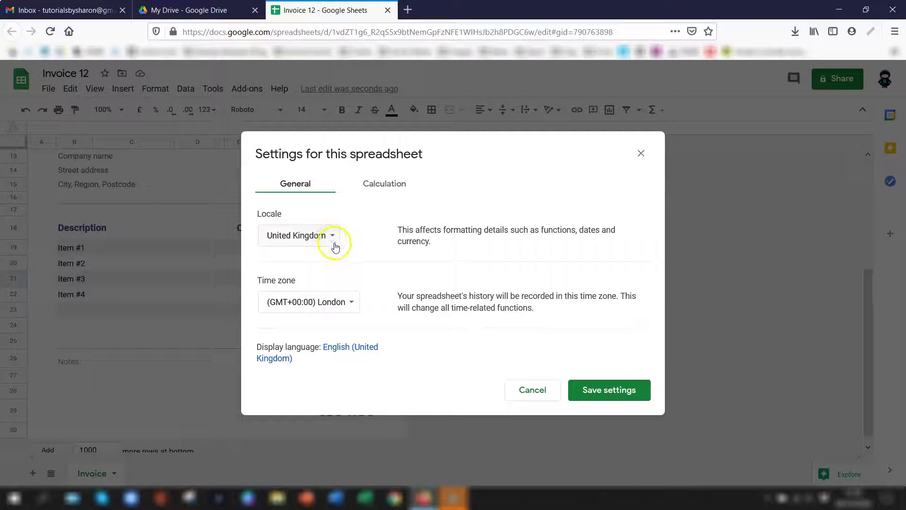
{"action": "left_click", "coordinate": [335, 243]}
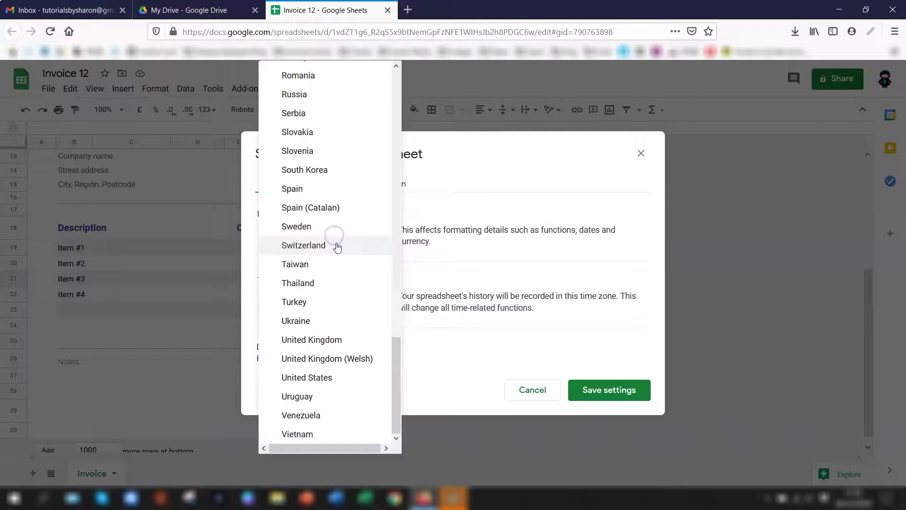
{"action": "scroll", "coordinate": [336, 246], "scroll_direction": "up", "scroll_amount": 10}
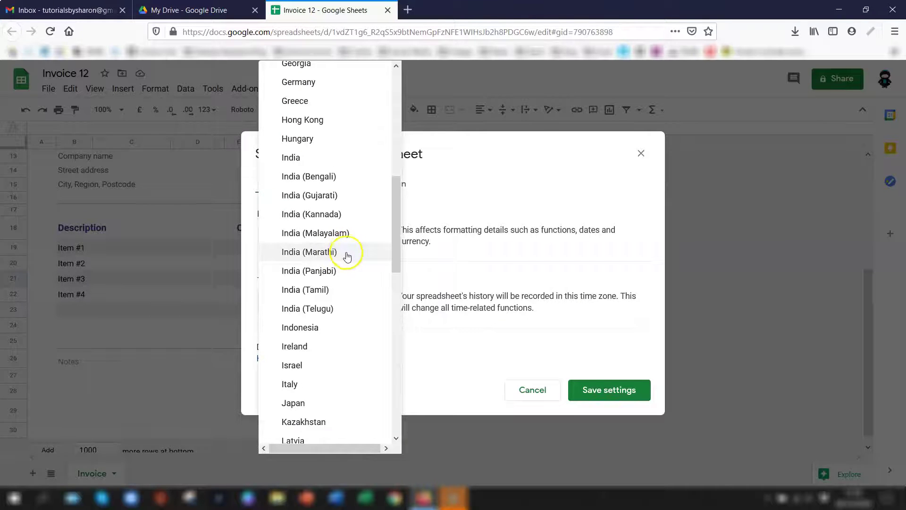
{"action": "left_click", "coordinate": [296, 345]}
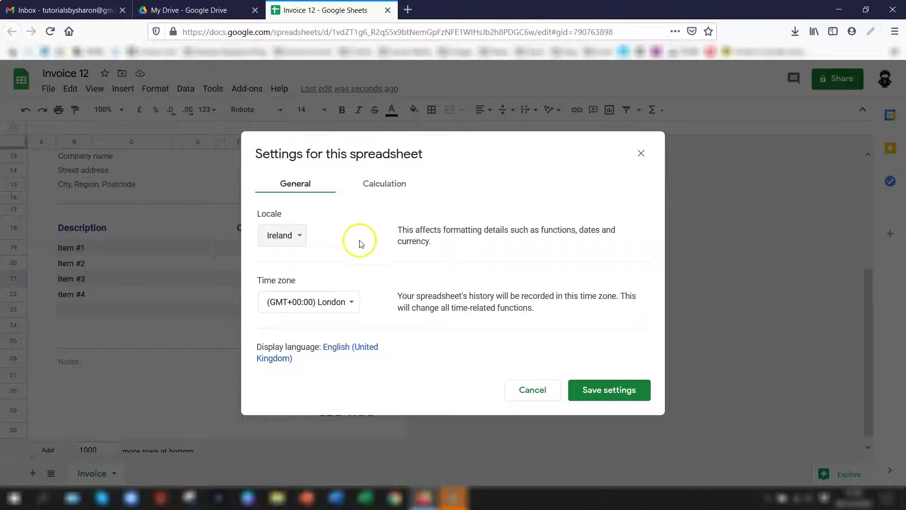
{"action": "left_click", "coordinate": [607, 392]}
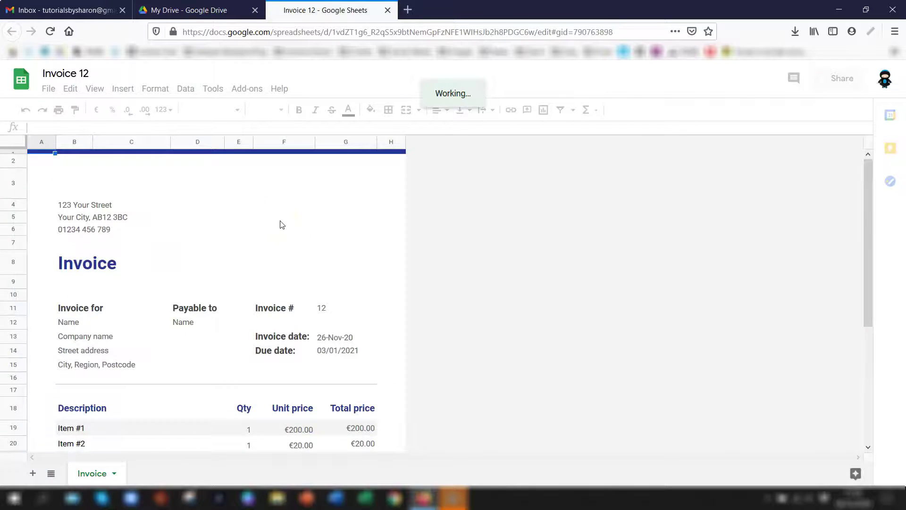
{"action": "scroll", "coordinate": [282, 224], "scroll_direction": "down", "scroll_amount": 2}
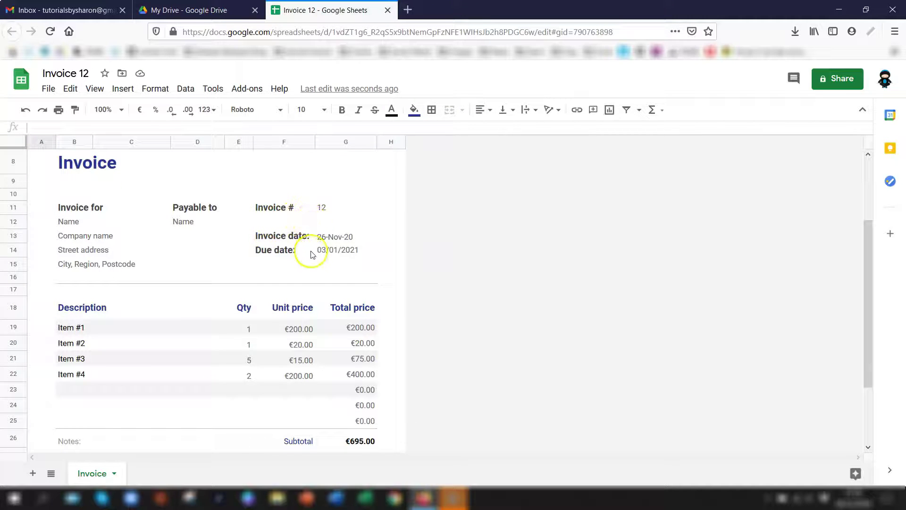
{"action": "left_click", "coordinate": [214, 111]}
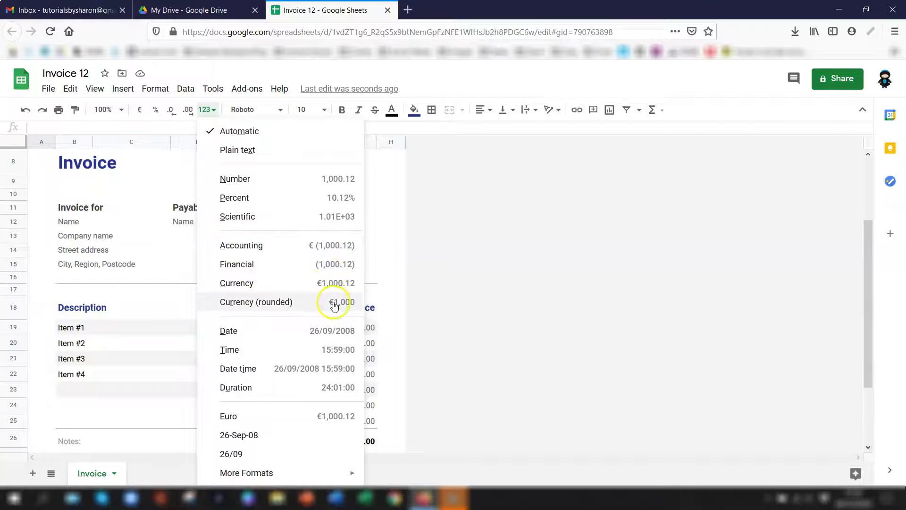
{"action": "left_click", "coordinate": [490, 281]}
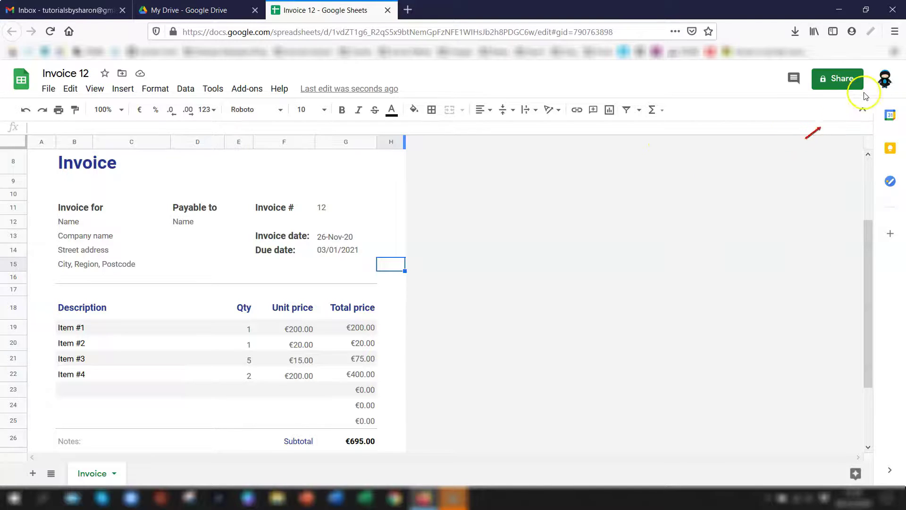
Step: Go from the account avatar via Manage your Google Account and Data & personalisation to Language settings
{"action": "left_click", "coordinate": [884, 79]}
{"action": "left_click", "coordinate": [780, 216]}
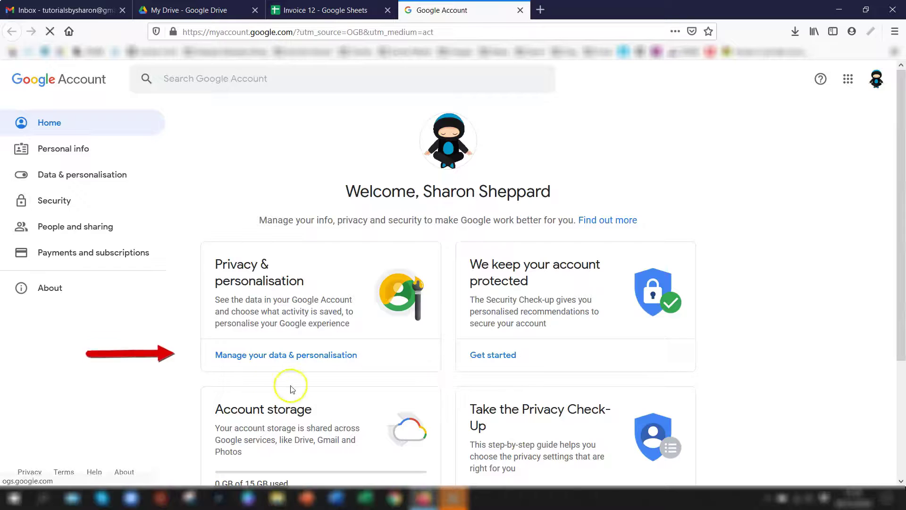
{"action": "left_click", "coordinate": [316, 358]}
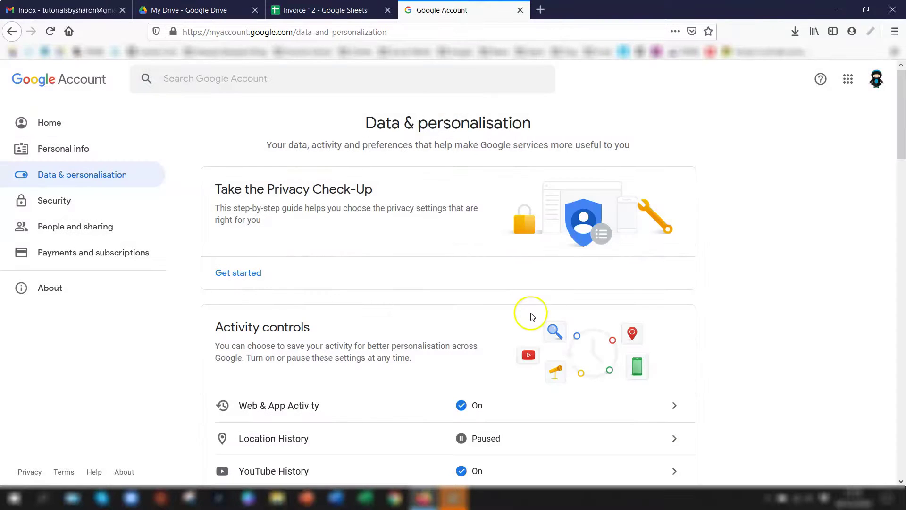
{"action": "scroll", "coordinate": [748, 275], "scroll_direction": "down", "scroll_amount": 3}
{"action": "scroll", "coordinate": [748, 275], "scroll_direction": "down", "scroll_amount": 10}
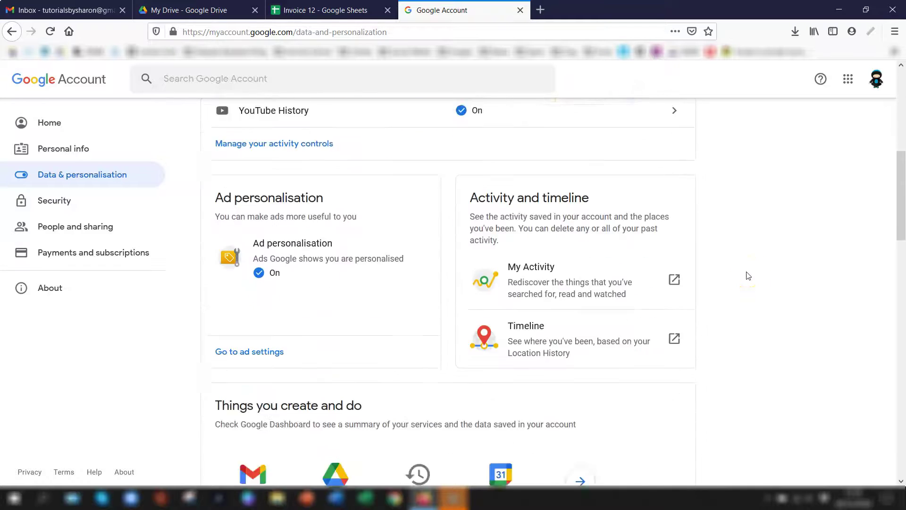
{"action": "scroll", "coordinate": [746, 272], "scroll_direction": "down", "scroll_amount": 10}
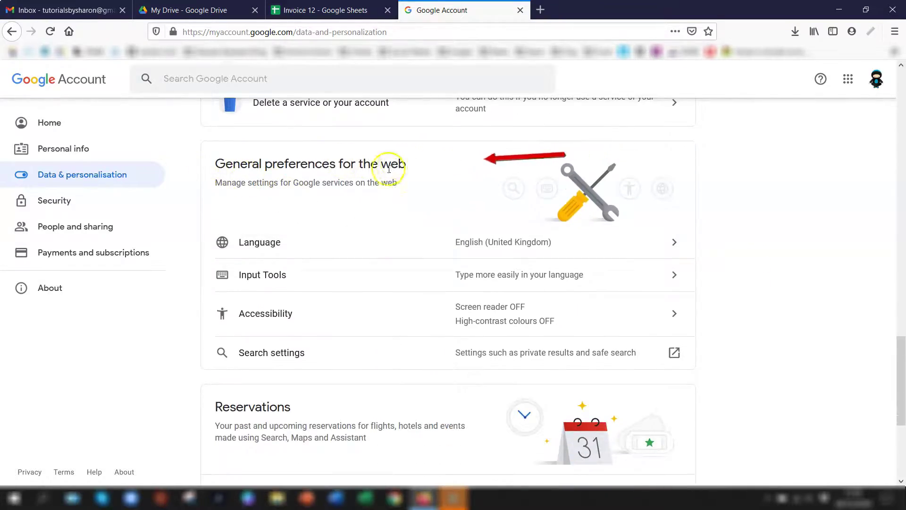
{"action": "left_click", "coordinate": [254, 242]}
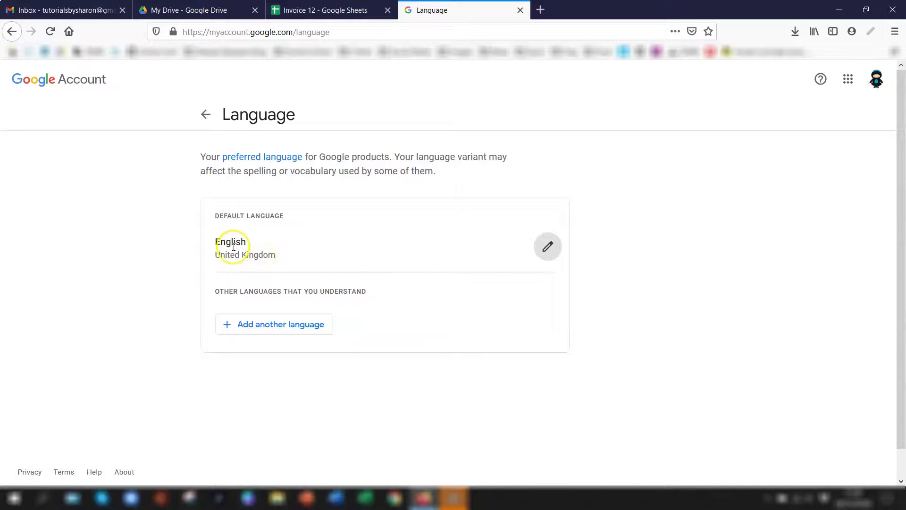
Step: Switch the Google Account default language from English (United Kingdom) to English (Ireland)
{"action": "left_click", "coordinate": [544, 249]}
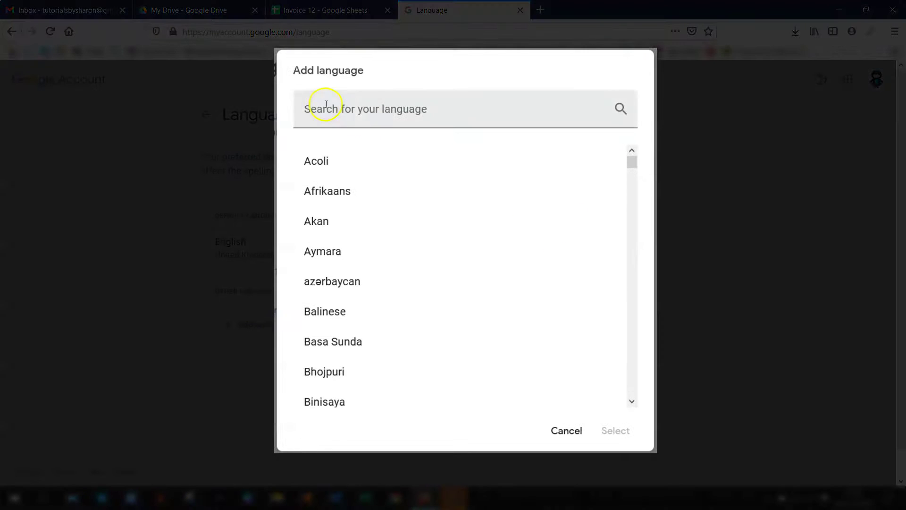
{"action": "left_click", "coordinate": [324, 114]}
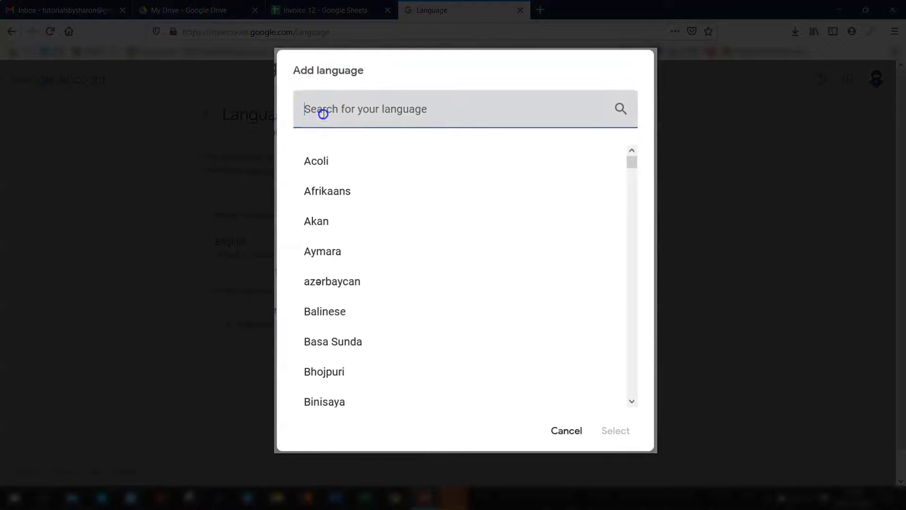
{"action": "type", "text": "en"}
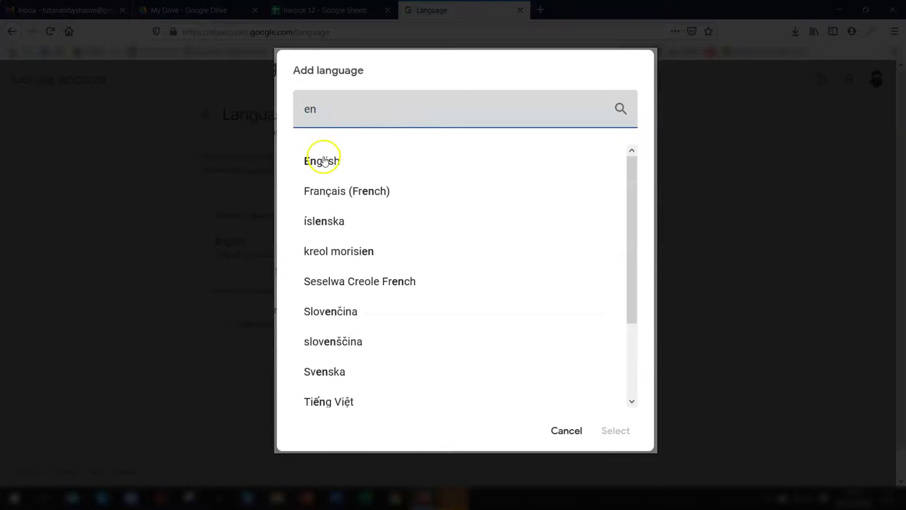
{"action": "left_click", "coordinate": [325, 162]}
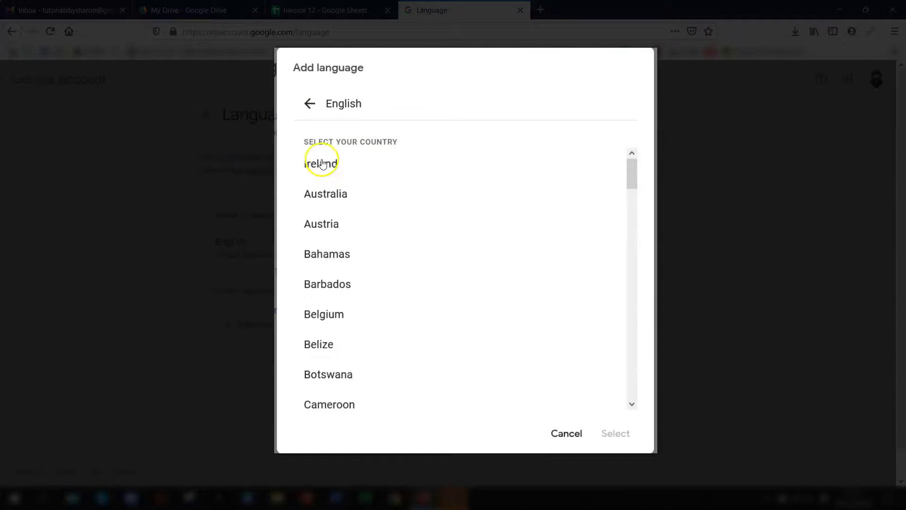
{"action": "left_click", "coordinate": [321, 164]}
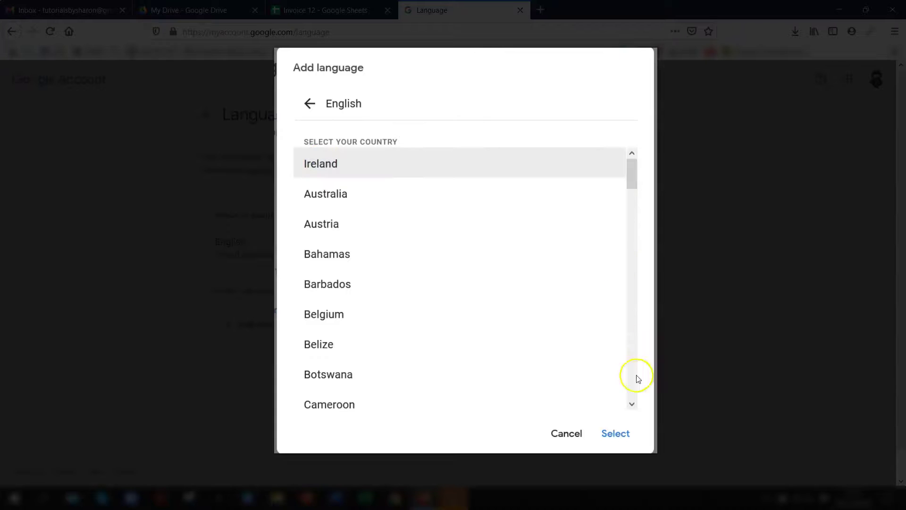
{"action": "left_click", "coordinate": [615, 434]}
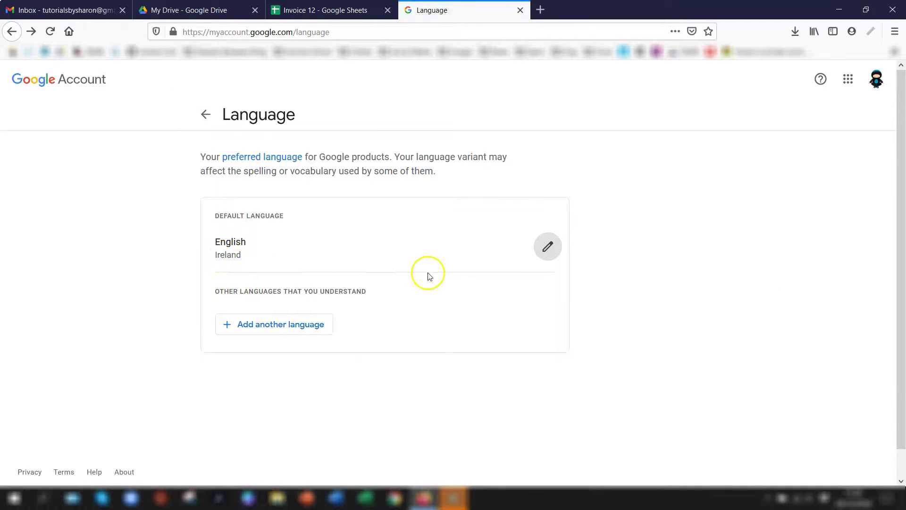
{"action": "left_click", "coordinate": [203, 115]}
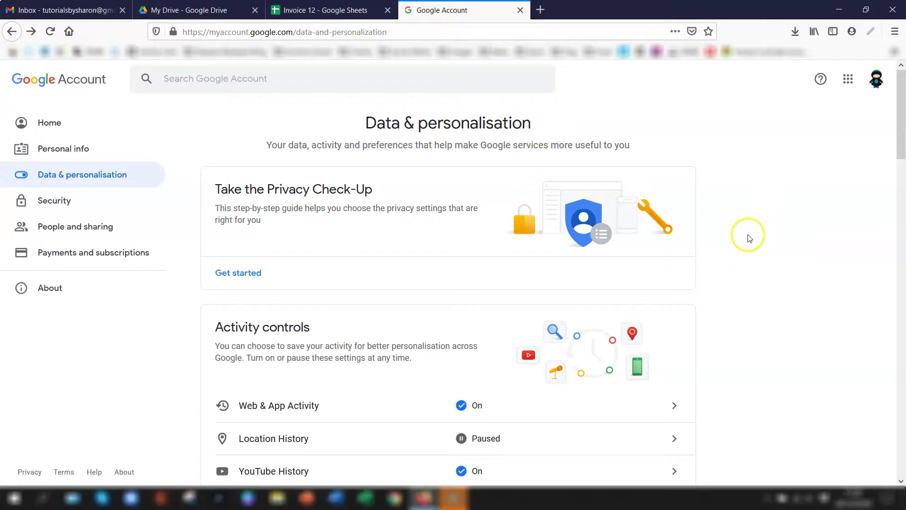
Step: Close the Google Account and Invoice 12 tabs and create a blank spreadsheet from Drive
{"action": "left_click", "coordinate": [520, 10]}
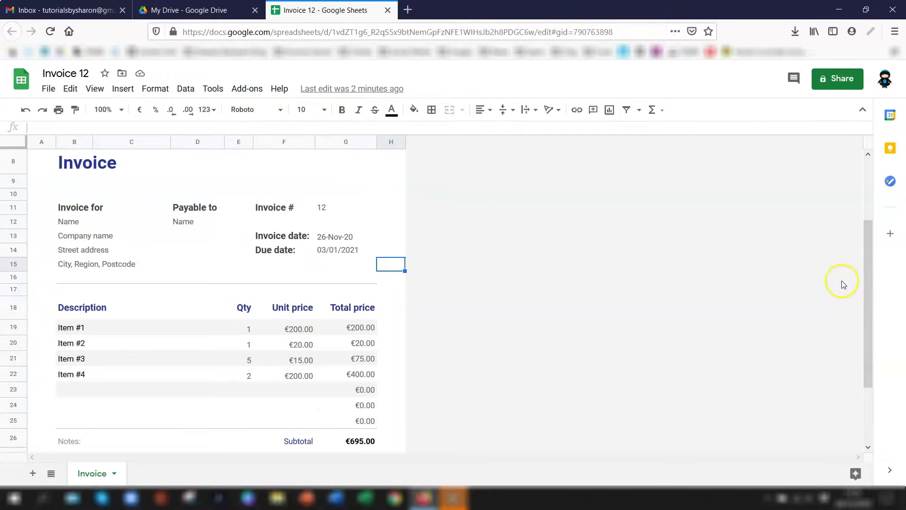
{"action": "left_click", "coordinate": [388, 10]}
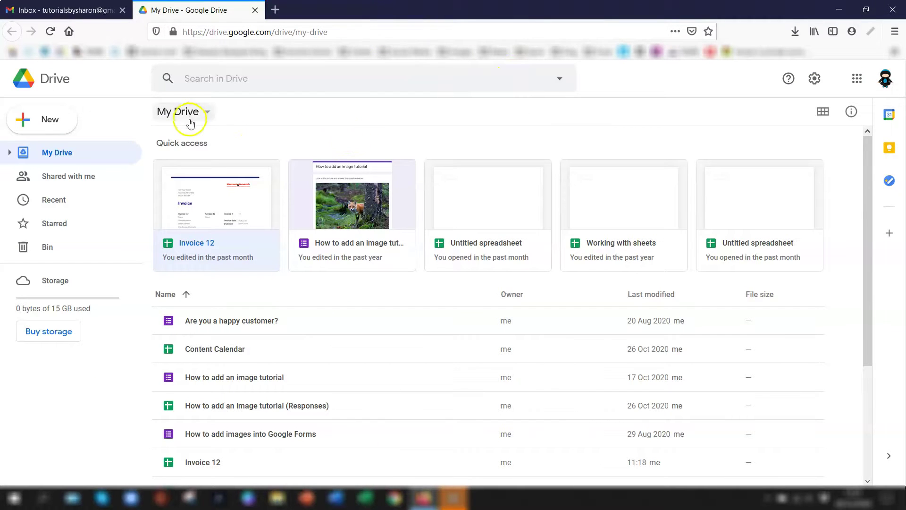
{"action": "left_click", "coordinate": [49, 121]}
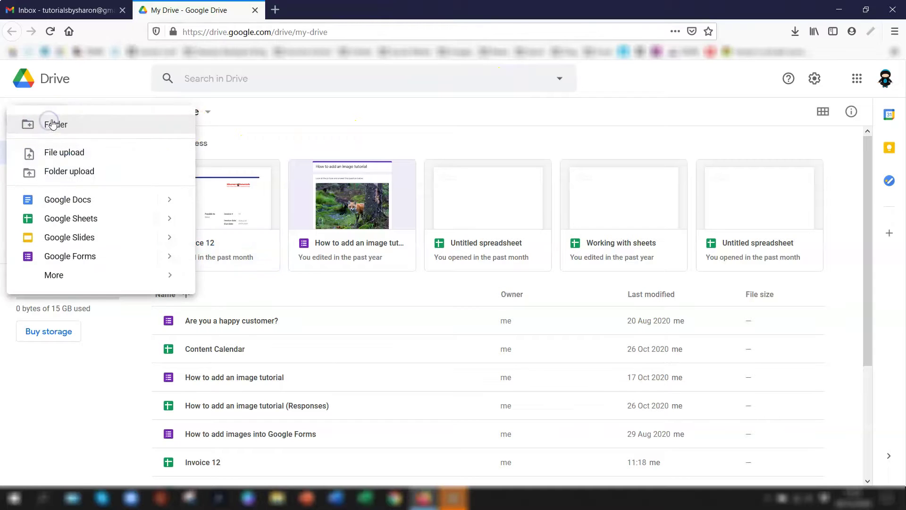
{"action": "mouse_move", "coordinate": [169, 218]}
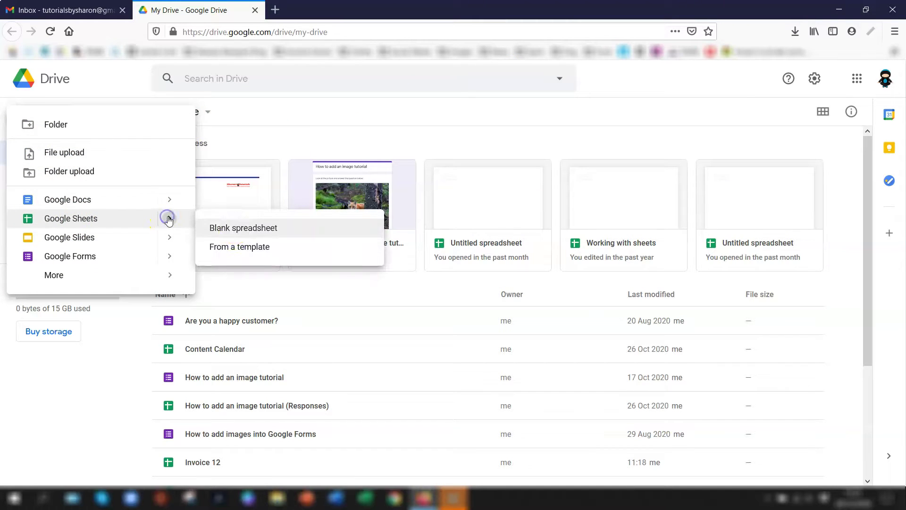
{"action": "left_click", "coordinate": [262, 229]}
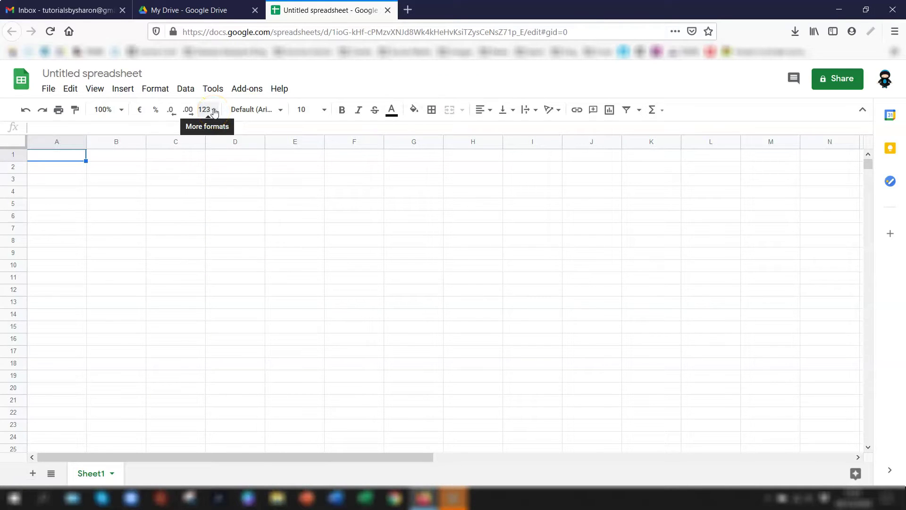
Step: Check the new sheet's number formats, where Currency now shows €1,000.12 and Currency (rounded) €1,000
{"action": "left_click", "coordinate": [215, 112]}
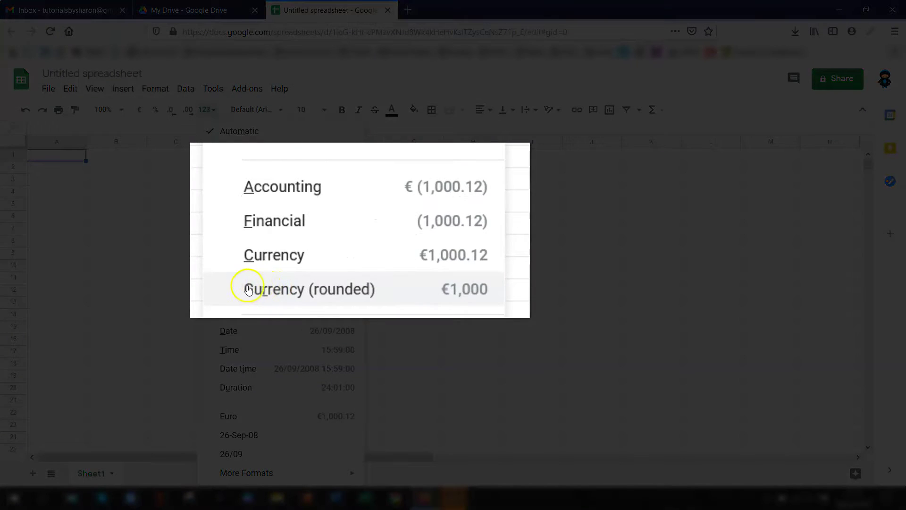